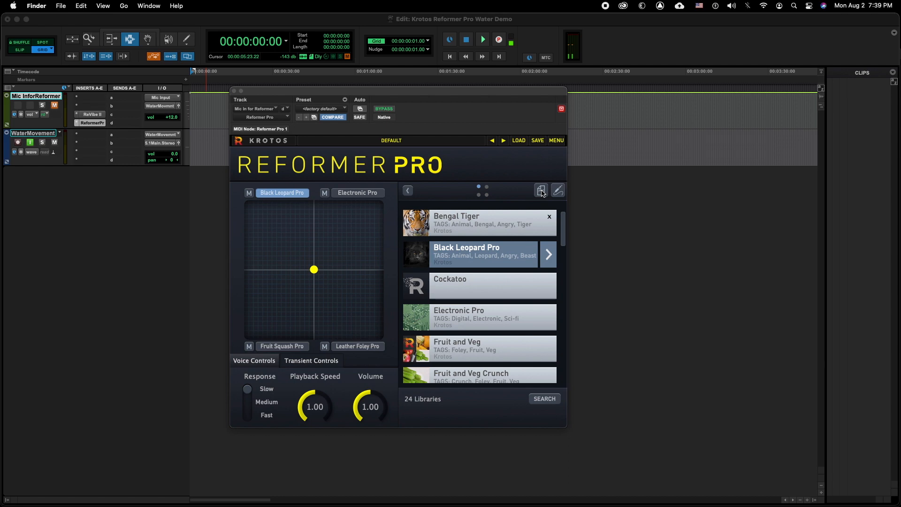
# Create a Reformer library named Underwater from the Krotos/Underwater folder with the Analysis Tool at a 48 kHz sample rate
pyautogui.click(541, 191)
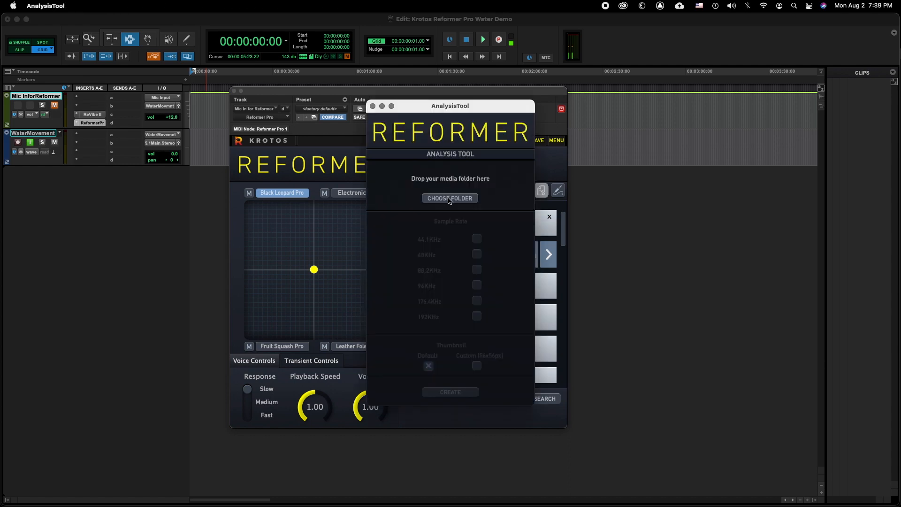
pyautogui.click(450, 198)
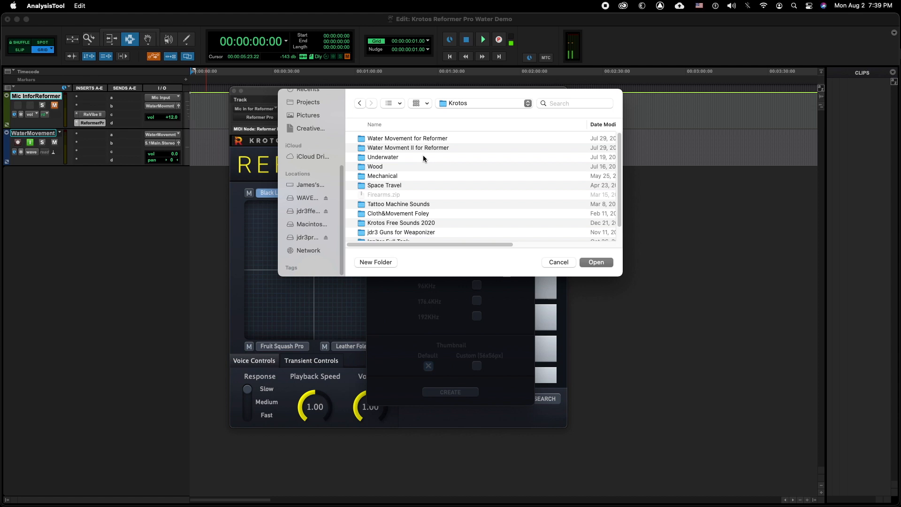
pyautogui.click(391, 158)
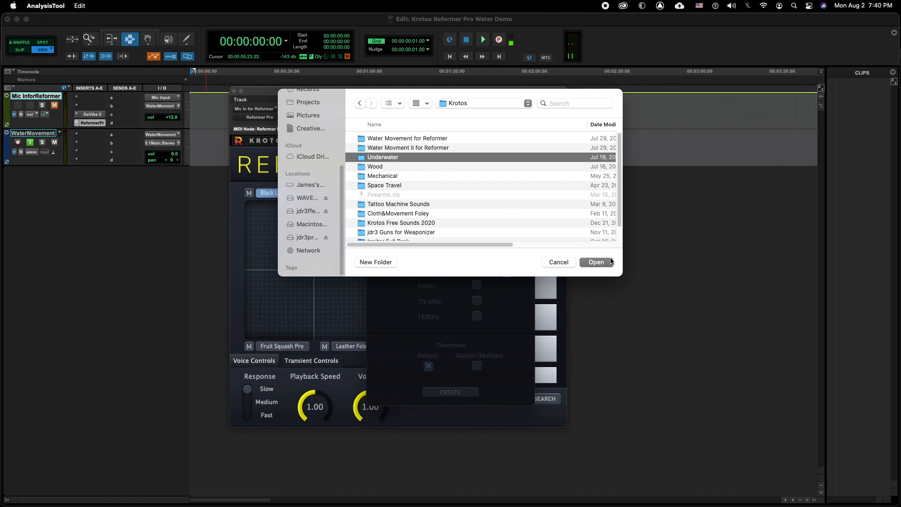
pyautogui.click(596, 262)
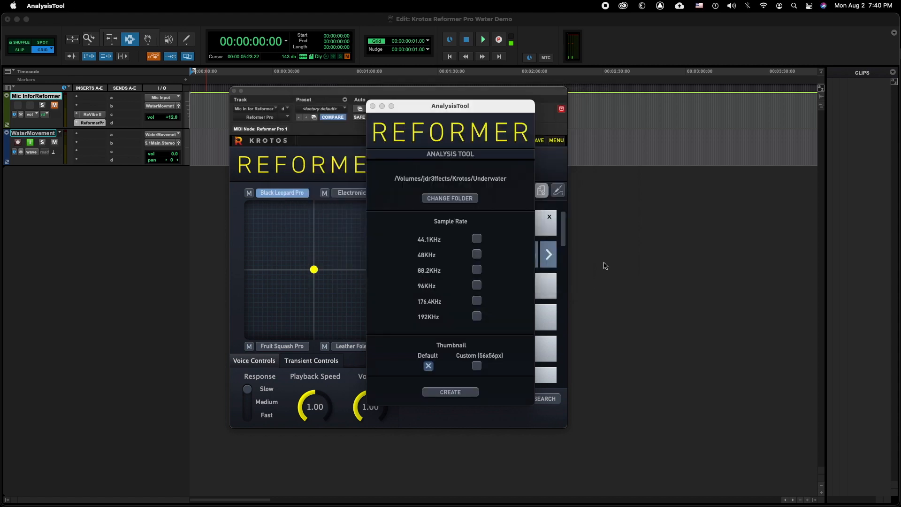
pyautogui.click(477, 256)
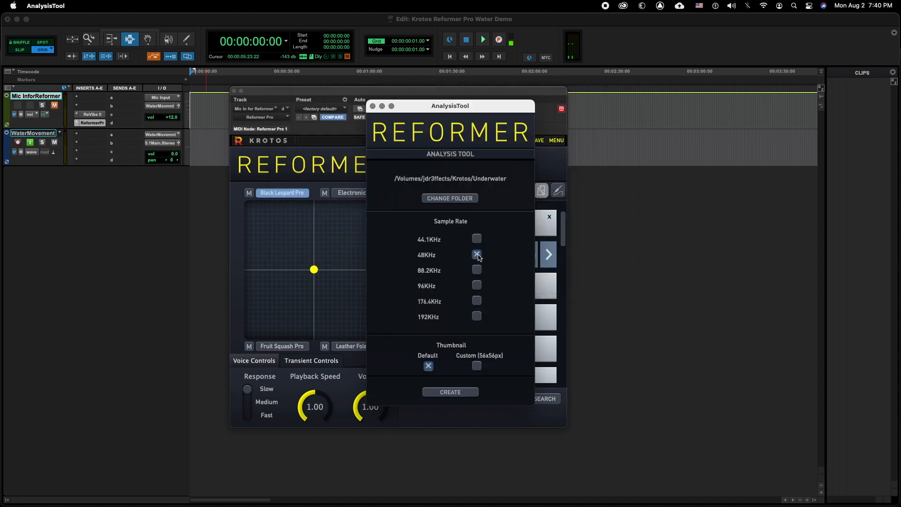
pyautogui.click(450, 393)
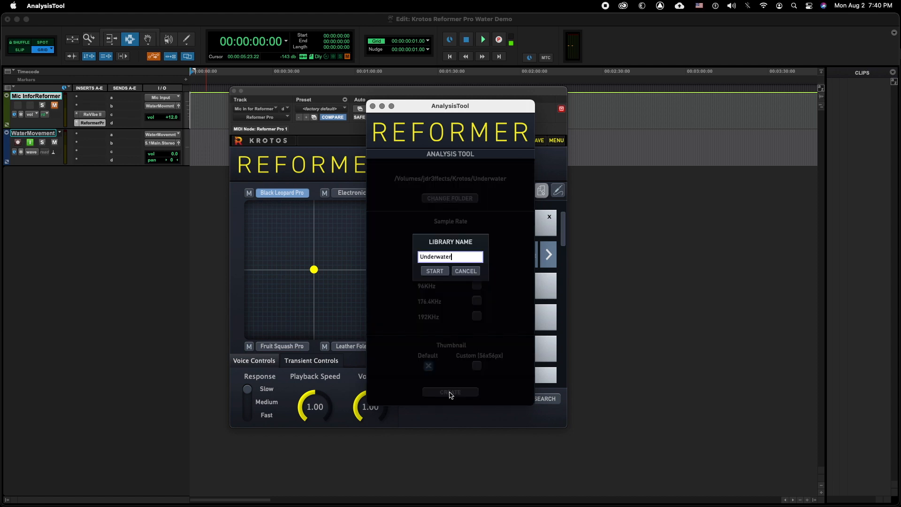
pyautogui.click(431, 272)
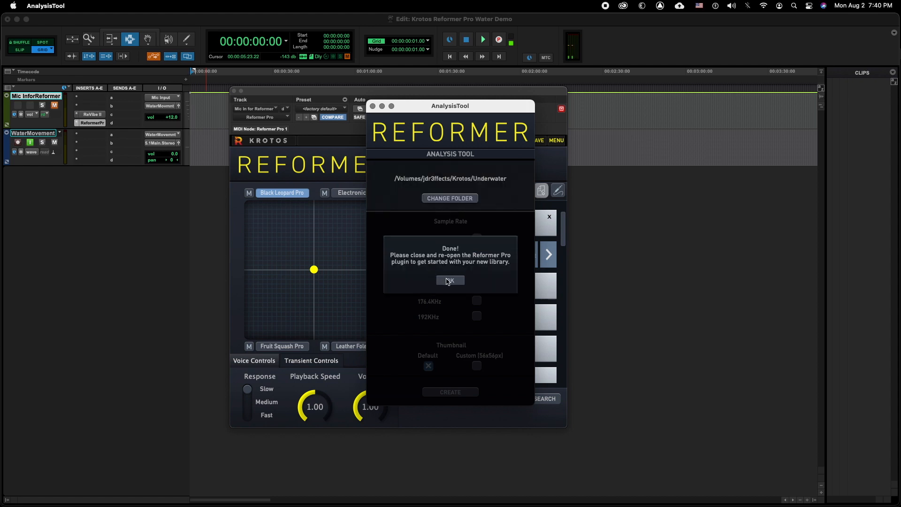
pyautogui.click(448, 280)
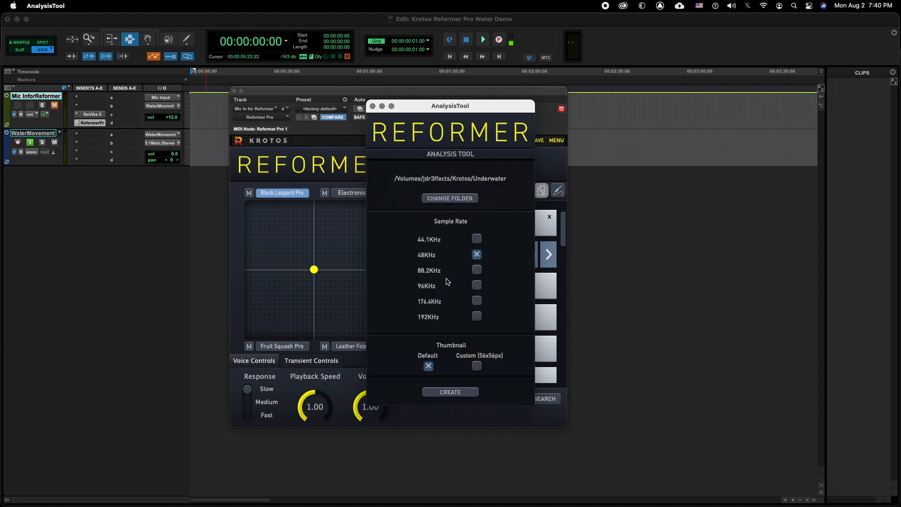
# Create another library from the Water Movment II for Reformer folder at 48 kHz, and close the Analysis Tool
pyautogui.click(443, 199)
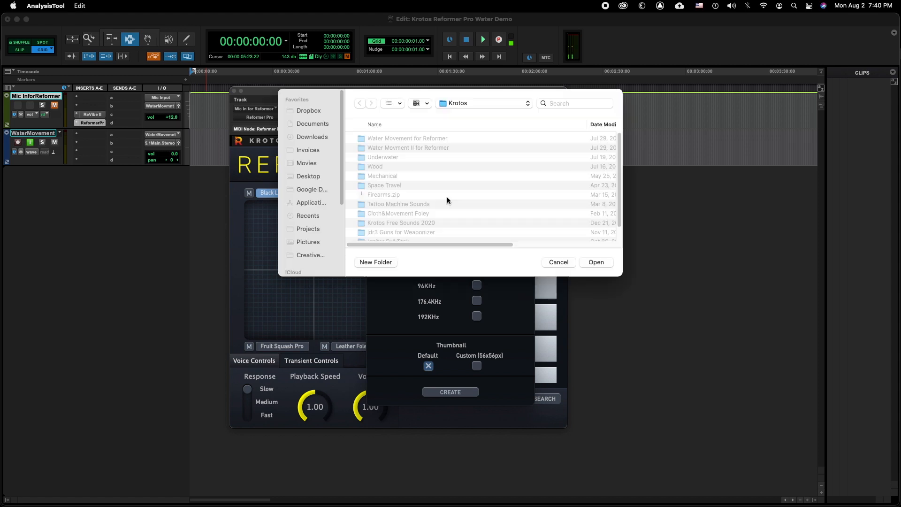
pyautogui.click(405, 148)
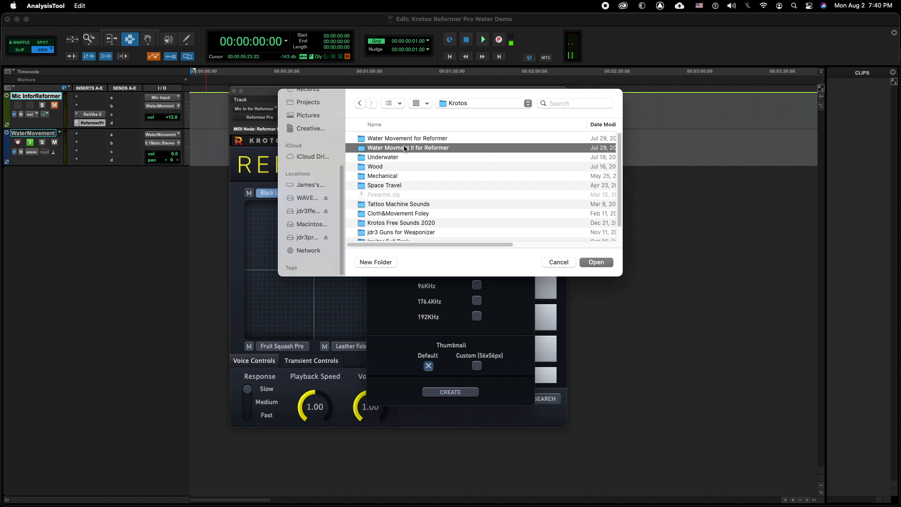
pyautogui.click(602, 263)
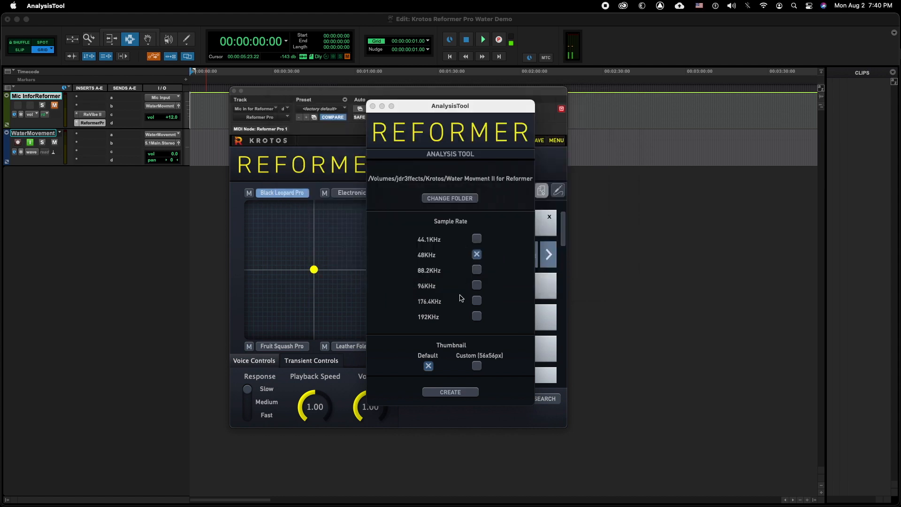
pyautogui.click(453, 393)
pyautogui.click(434, 269)
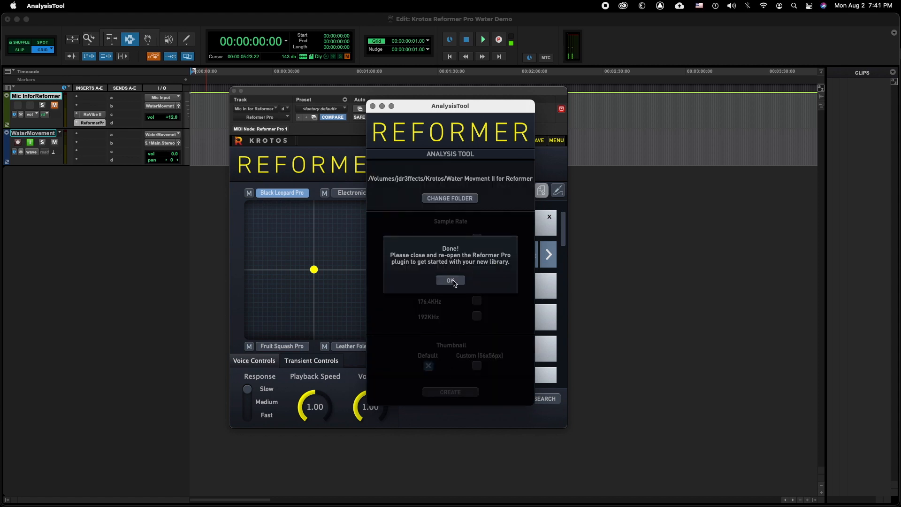
pyautogui.click(450, 280)
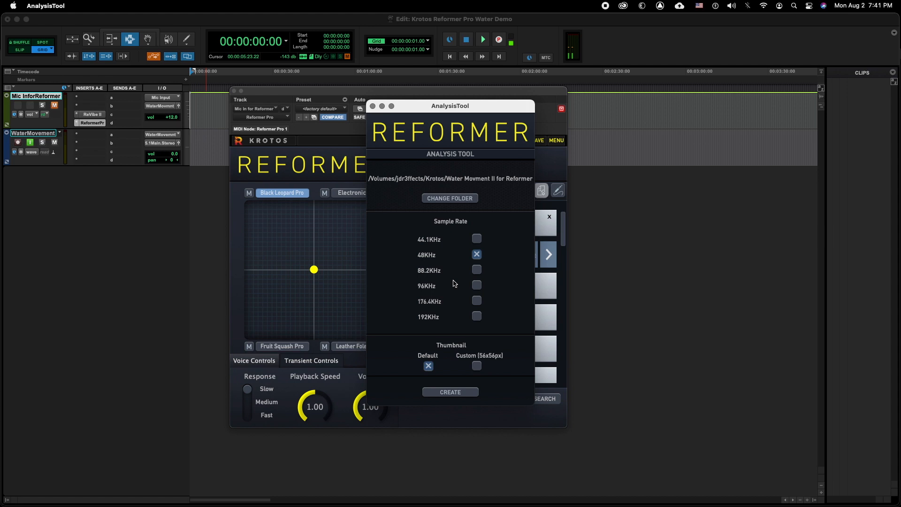
pyautogui.click(373, 107)
# Remove Reformer Pro from insert d of the Mic In for Reformer track and insert Reformer Pro (mono) there again
pyautogui.click(280, 117)
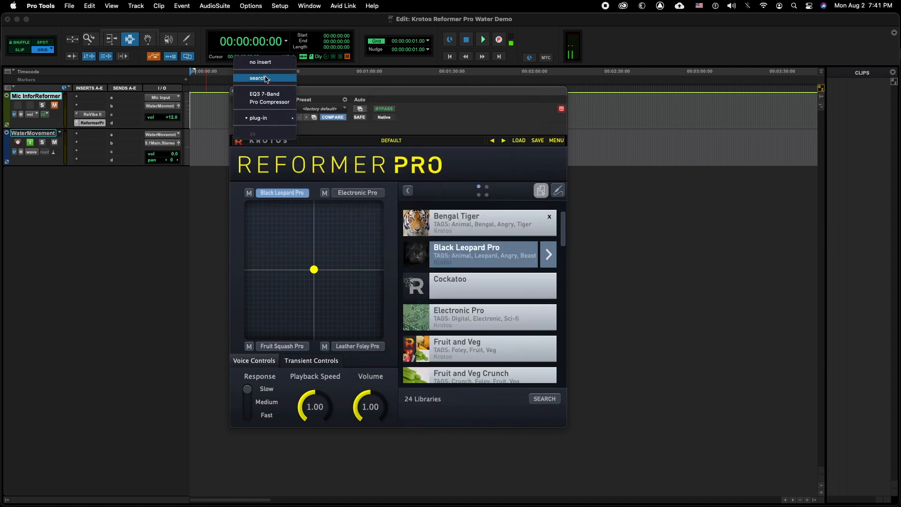
pyautogui.click(261, 62)
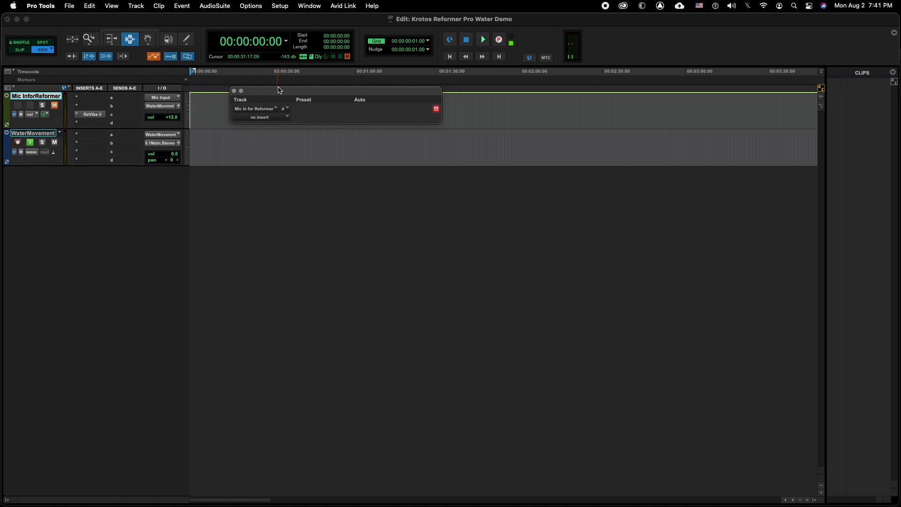
pyautogui.click(82, 123)
pyautogui.moveTo(115, 123)
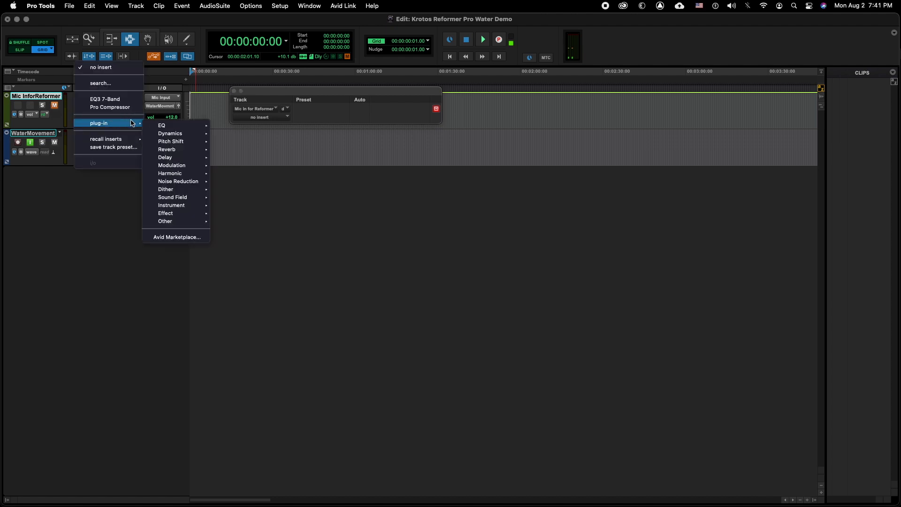
pyautogui.moveTo(188, 221)
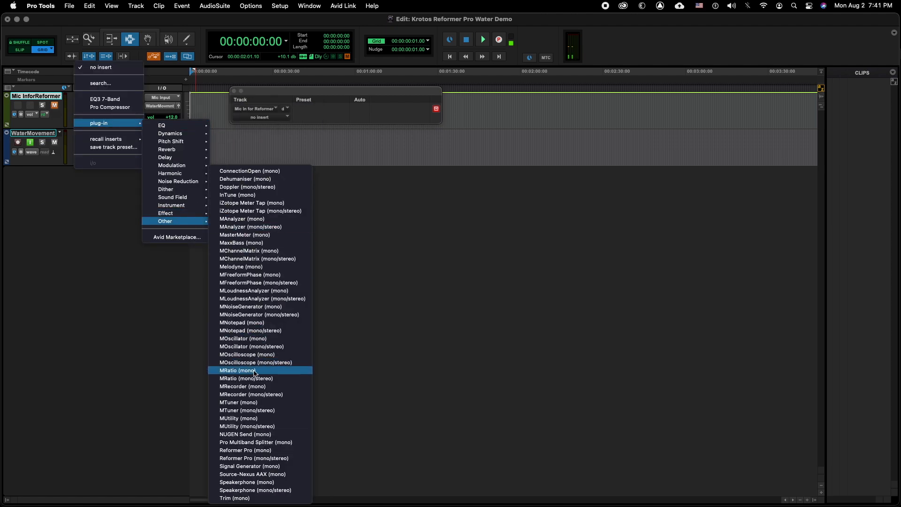
pyautogui.click(261, 452)
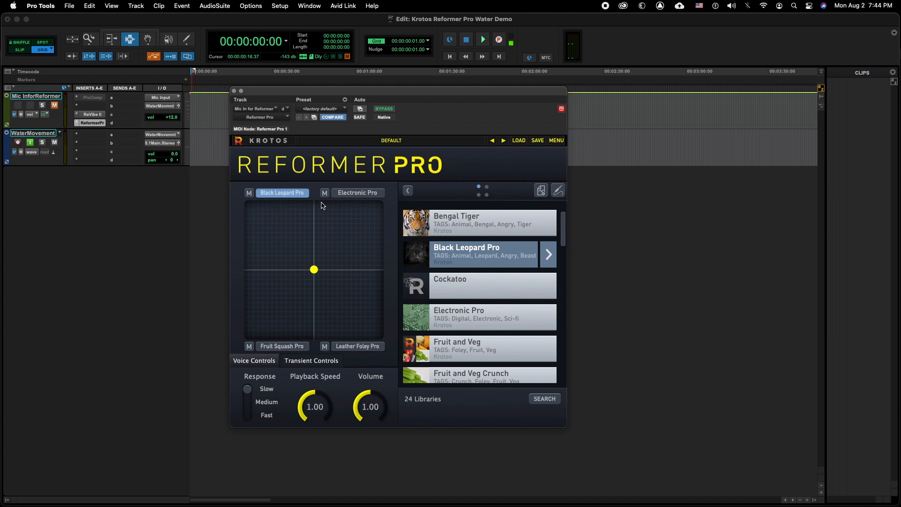
# Replace the Black Leopard Pro library with Underwater jdr3 and the Electronic Pro library with Water Movment II for Refo
pyautogui.scroll(-10, 451, 253)
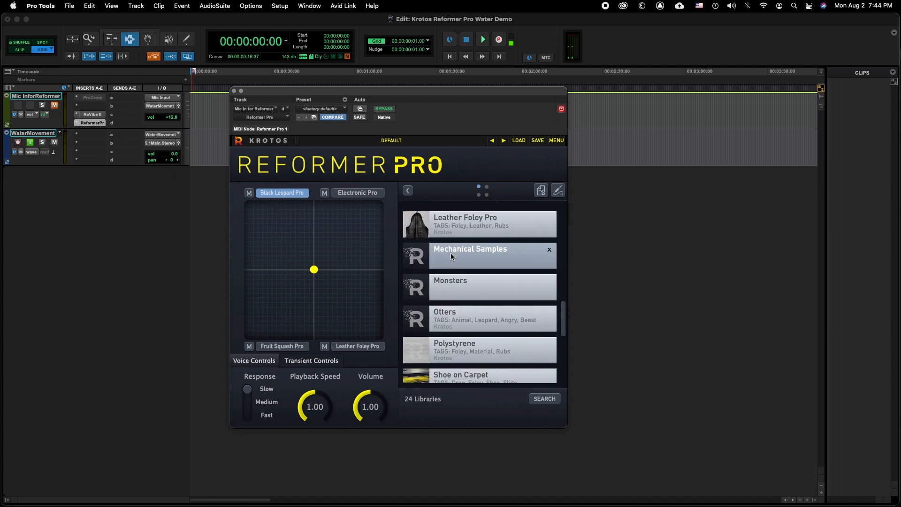
pyautogui.scroll(-7, 451, 252)
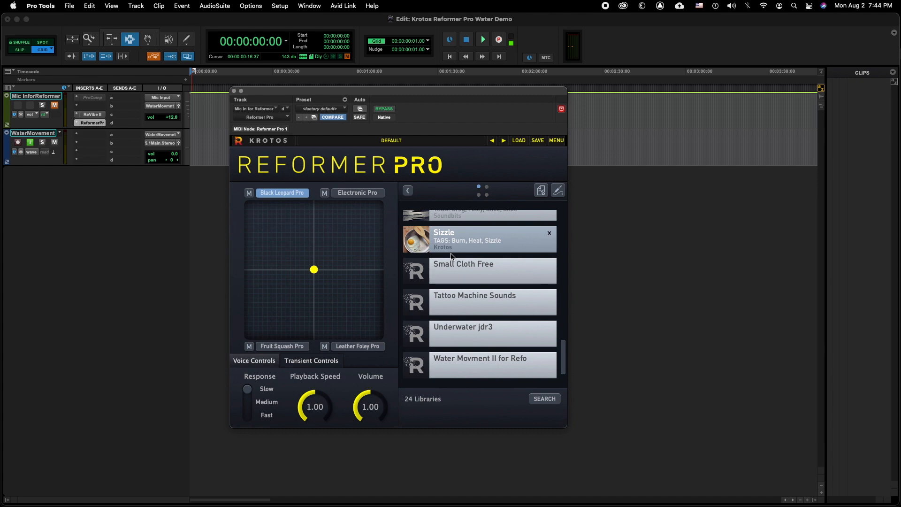
pyautogui.click(460, 295)
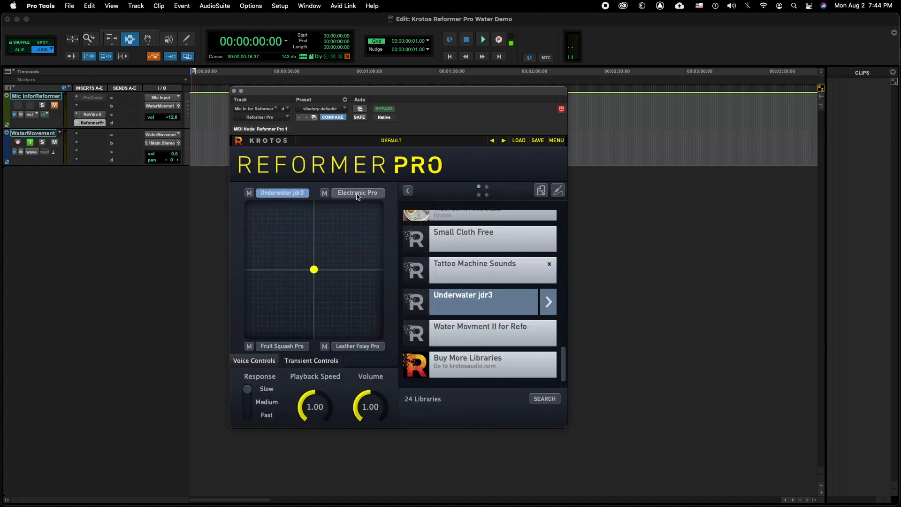
pyautogui.click(357, 194)
pyautogui.scroll(-3, 476, 255)
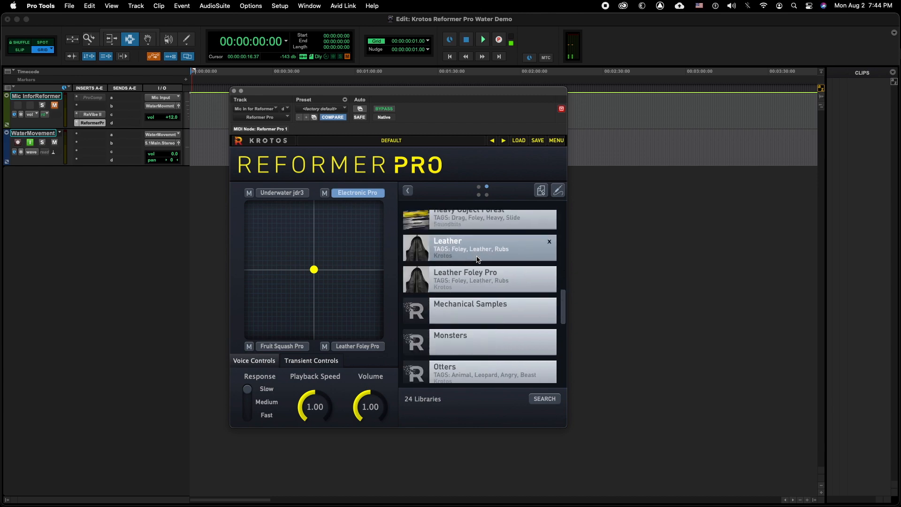
pyautogui.scroll(-8, 477, 259)
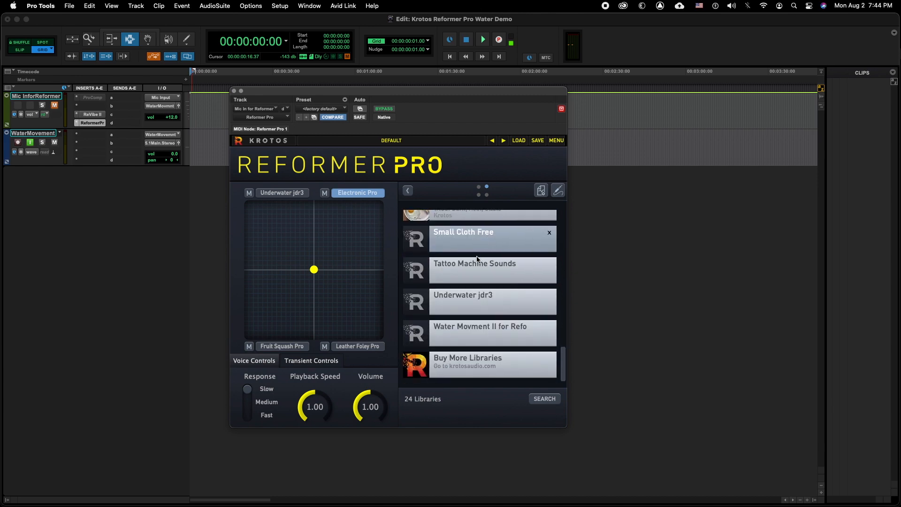
pyautogui.click(471, 328)
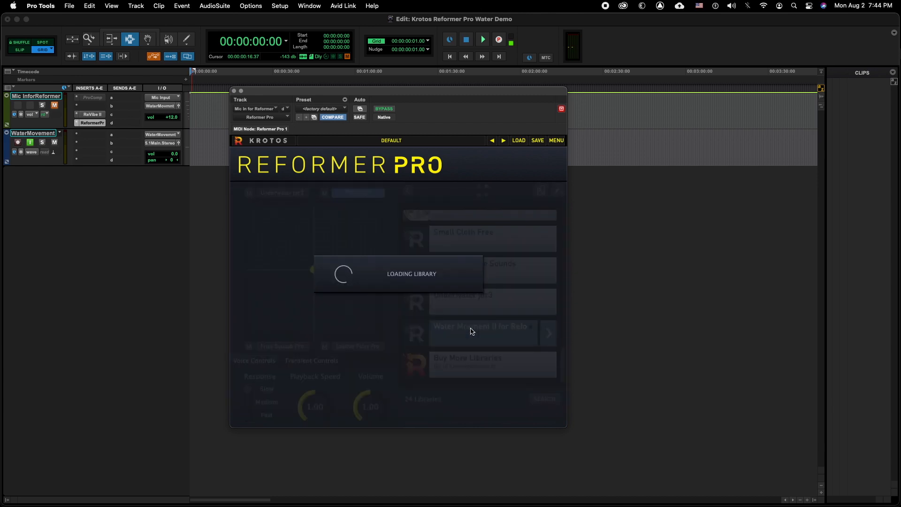
# Mute the Fruit Squash Pro and Leather Foley Pro slots and move the blend point to the Underwater jdr3 corner
pyautogui.click(250, 346)
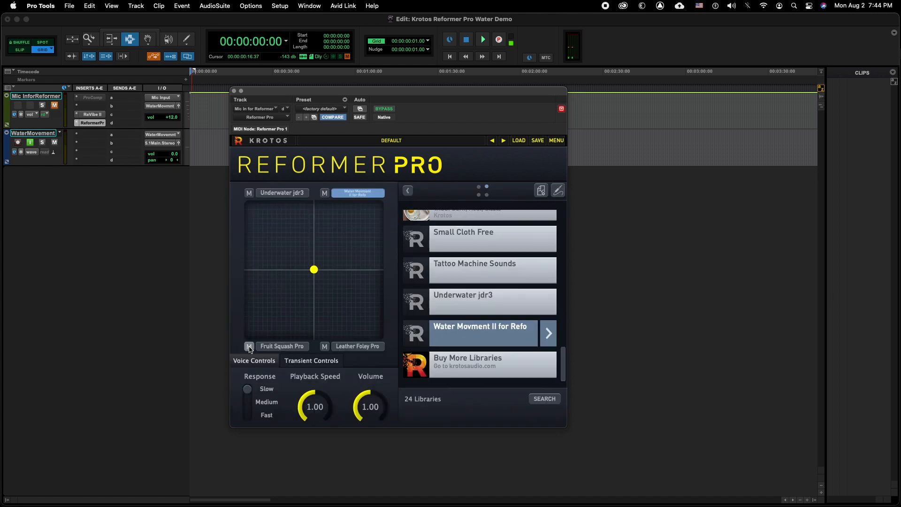
pyautogui.click(324, 347)
pyautogui.moveTo(314, 272); pyautogui.dragTo(250, 207)
# Solo the Mic In for Reformer track and audition moving the blend point across to the Water Movment II for Refo corner
pyautogui.click(42, 105)
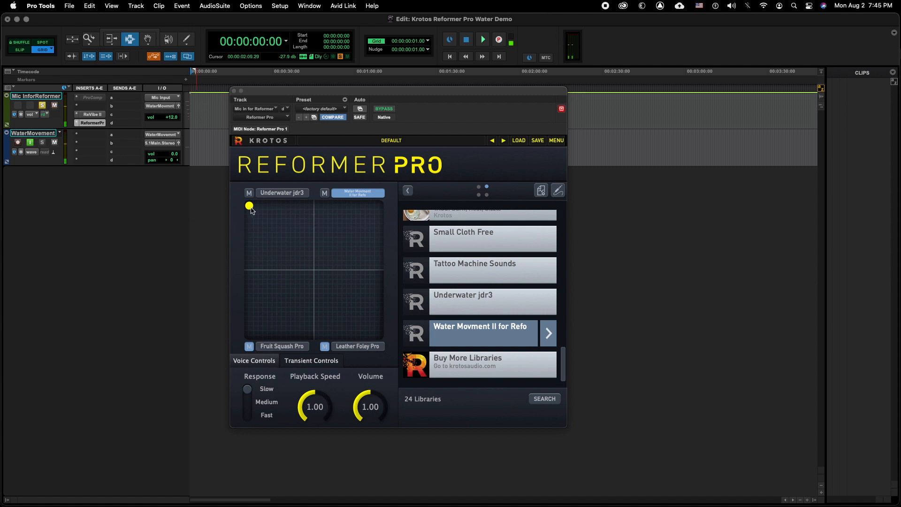
pyautogui.moveTo(251, 207); pyautogui.dragTo(364, 209)
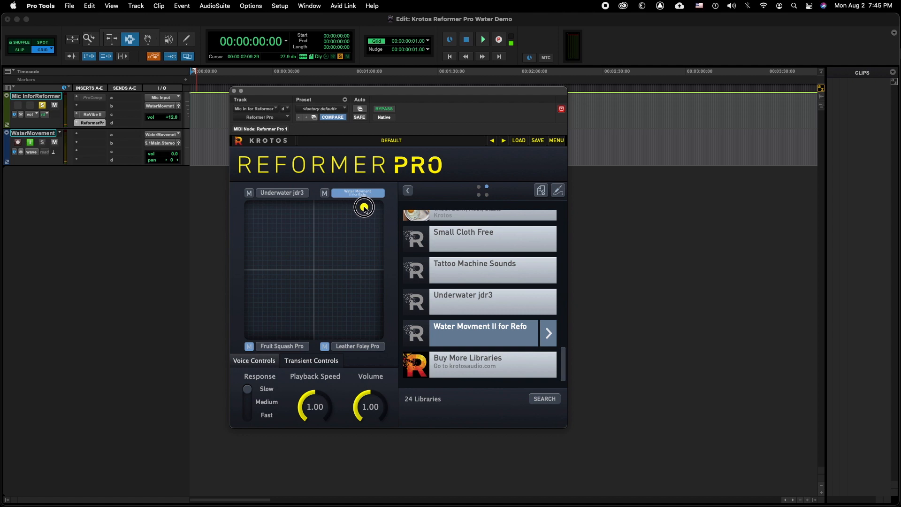
pyautogui.moveTo(365, 209)
pyautogui.mouseDown()
pyautogui.moveTo(254, 210)
pyautogui.moveTo(371, 211)
pyautogui.mouseUp()
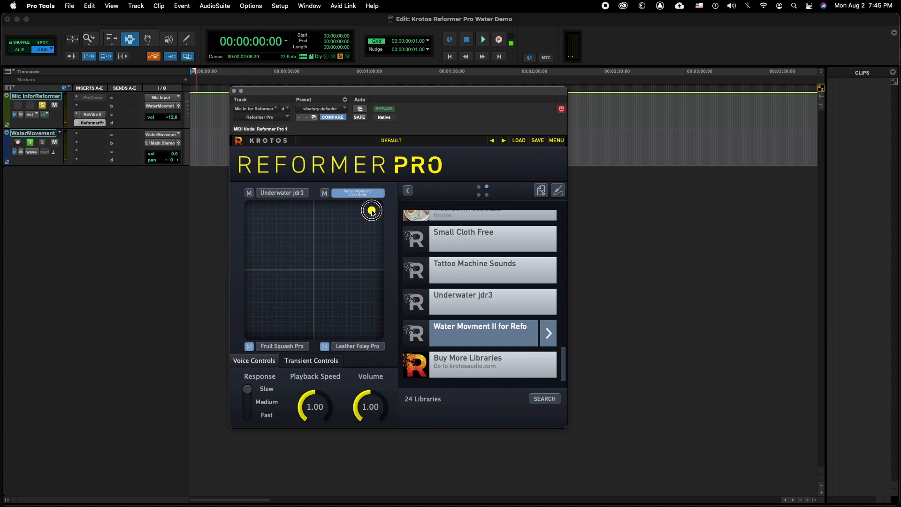
pyautogui.moveTo(372, 212)
pyautogui.mouseDown()
pyautogui.moveTo(274, 215)
pyautogui.moveTo(372, 210)
pyautogui.mouseUp()
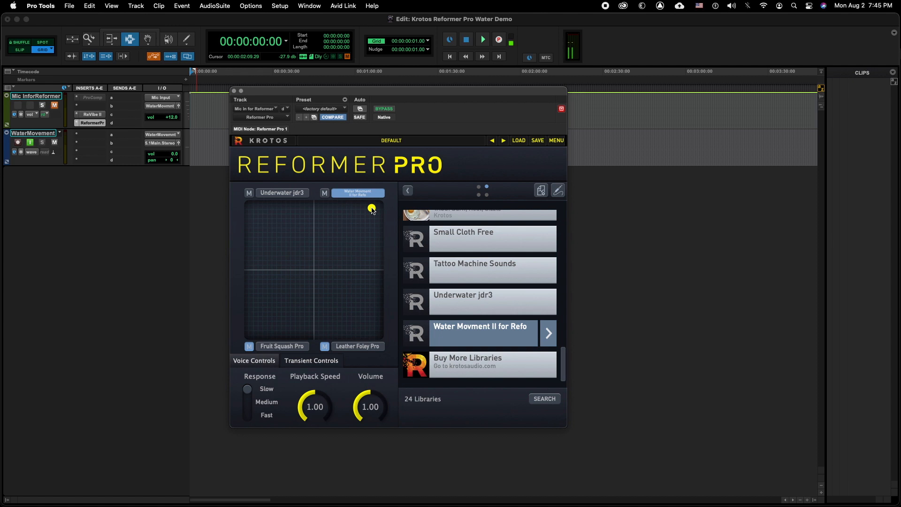
# Mute the Water Movment II for Refo and Underwater jdr3 slots and unmute the Leather Foley Pro slot
pyautogui.click(324, 193)
pyautogui.click(249, 193)
pyautogui.click(324, 347)
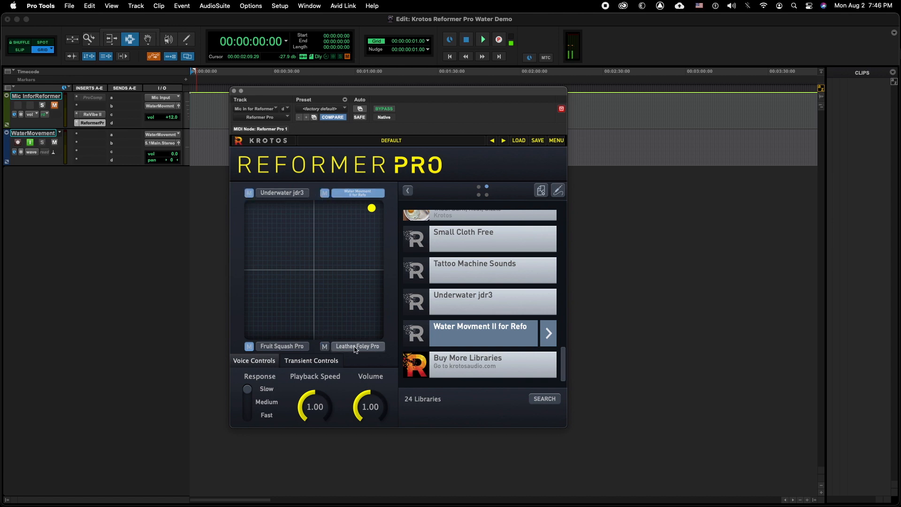
# Replace the Leather Foley Pro library with Tattoo Machine Sounds
pyautogui.click(355, 346)
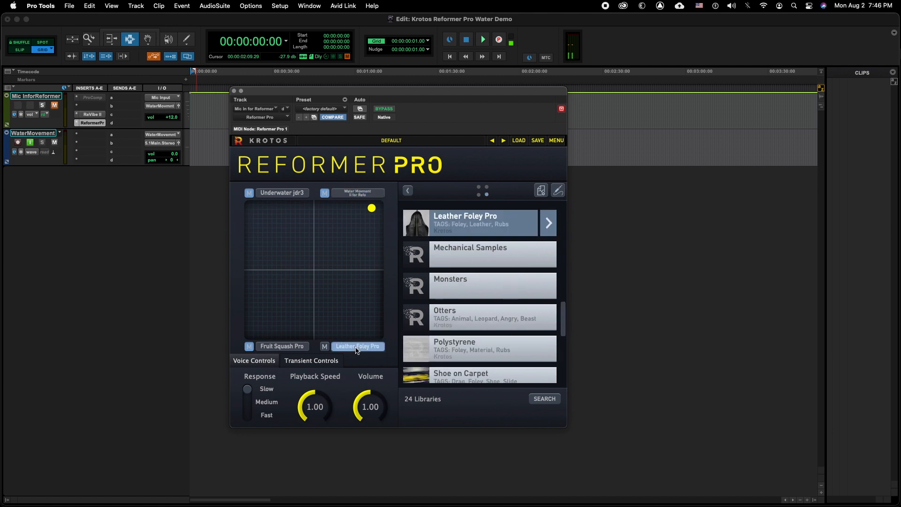
pyautogui.scroll(-5, 470, 281)
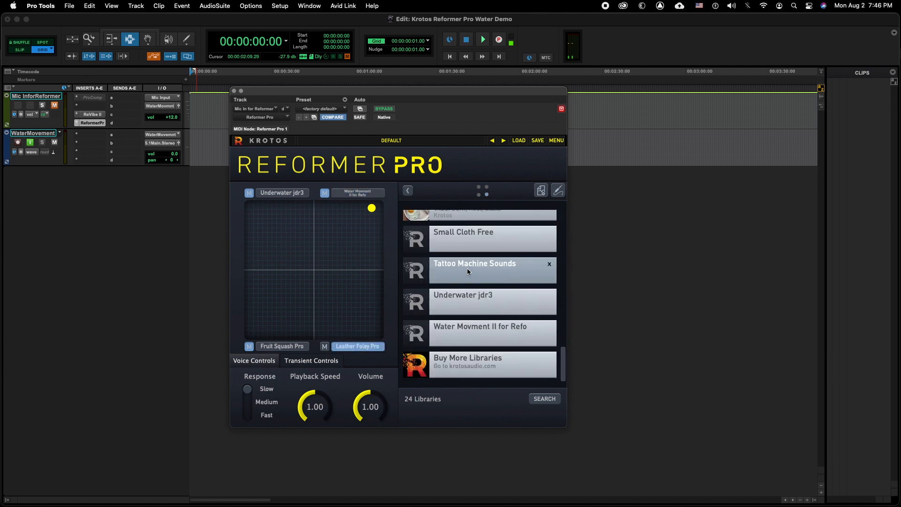
pyautogui.click(464, 266)
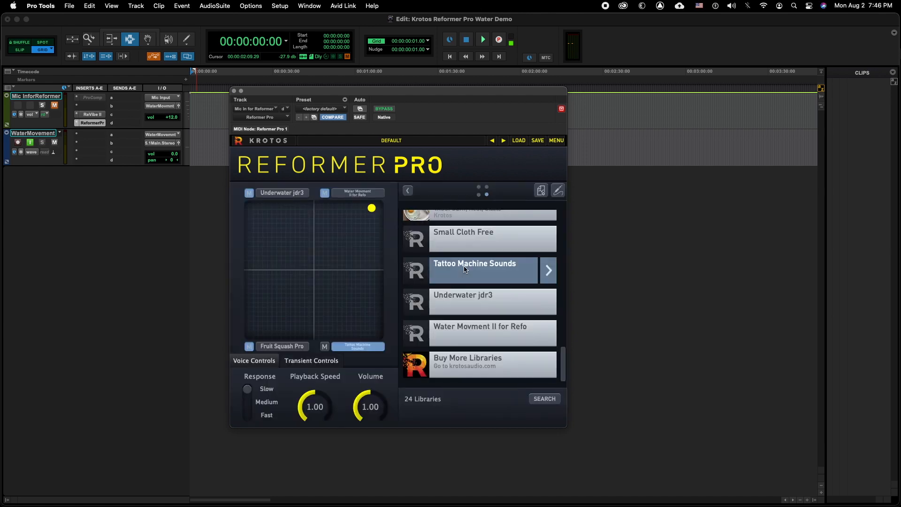
# Make the ReVibe II insert on the mic track inactive and move the blend point to the Tattoo Machine Sounds corner
pyautogui.keyDown('ctrl'); pyautogui.keyDown('super'); pyautogui.click(91, 116); pyautogui.keyUp('super'); pyautogui.keyUp('ctrl')
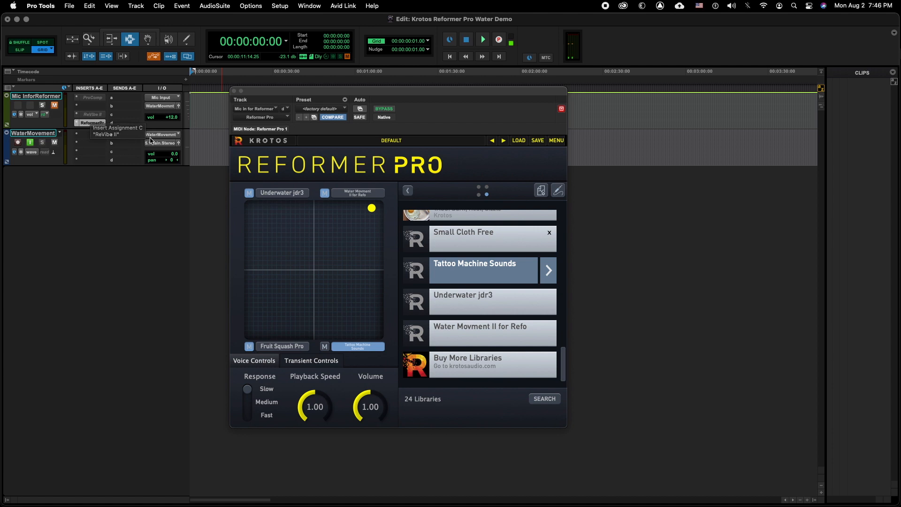
pyautogui.moveTo(371, 208); pyautogui.dragTo(377, 334)
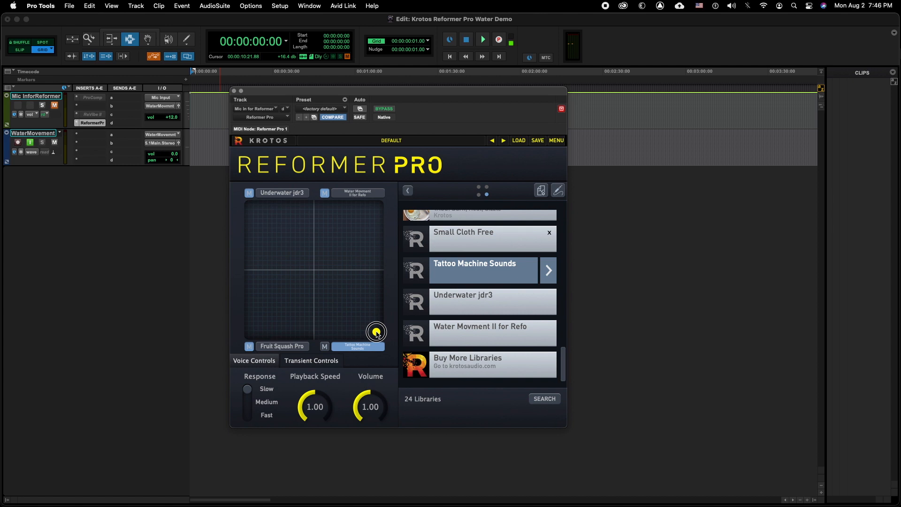
pyautogui.moveTo(378, 334); pyautogui.dragTo(378, 340)
# Audition the Tattoo Machine Sounds library by unmuting and soloing the mic track, and return the track to muted without solo
pyautogui.hotkey('shift', 'm')
pyautogui.hotkey('shift', 's')
pyautogui.click(378, 340)
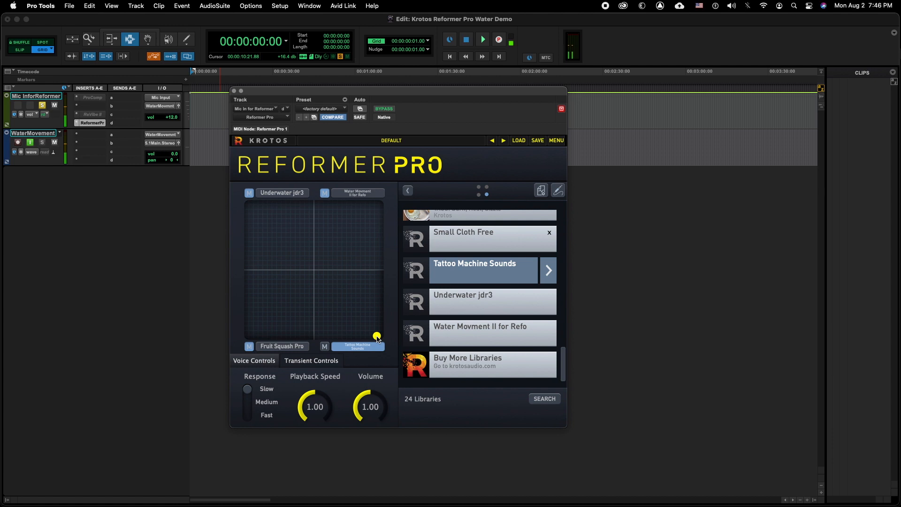
pyautogui.hotkey('shift', 'm')
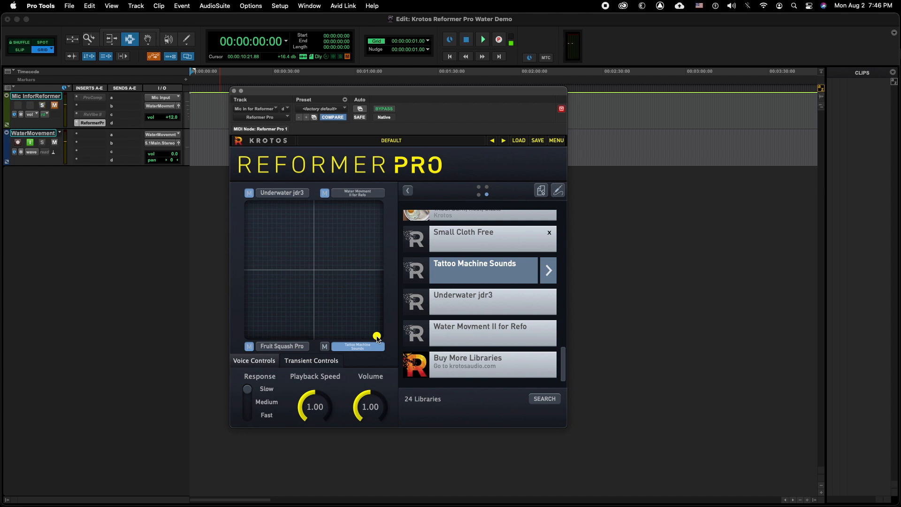